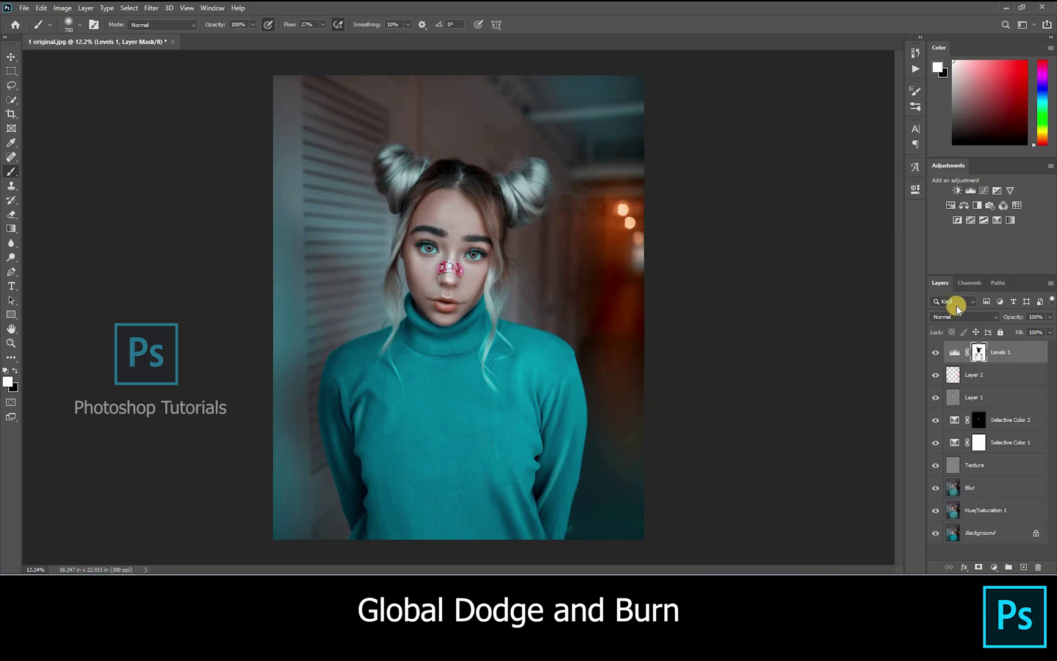
# Step: Add a brightening Curves adjustment layer with the midtone point at about input 113, output 144, and invert its mask to black
pyautogui.click(984, 191)
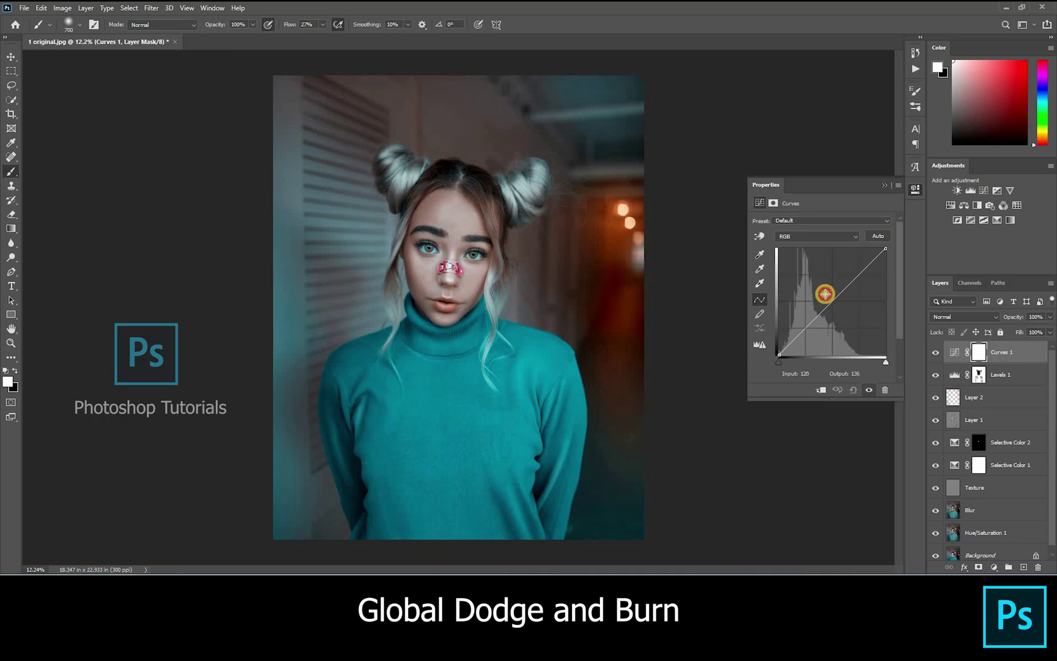
pyautogui.moveTo(825, 294); pyautogui.dragTo(824, 292)
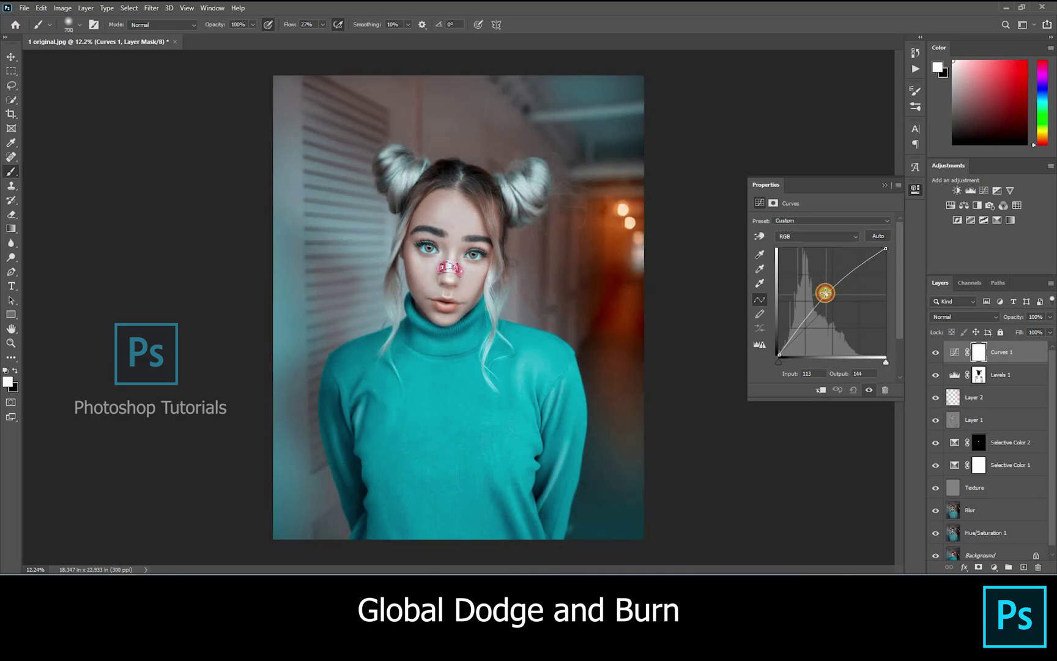
pyautogui.click(879, 189)
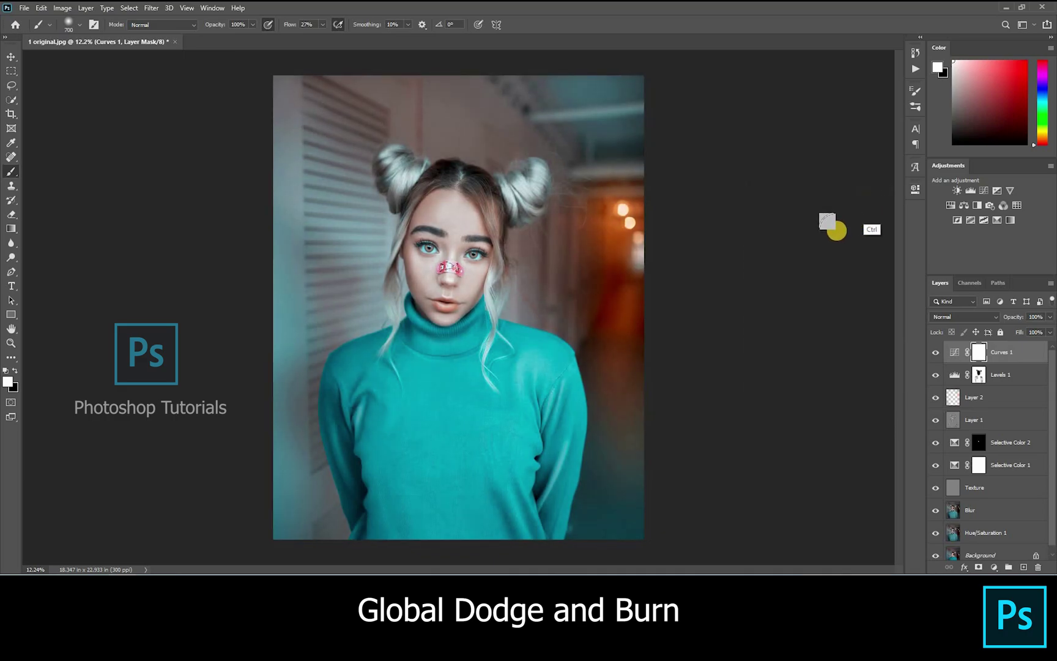
pyautogui.hotkey('ctrl', 'i')
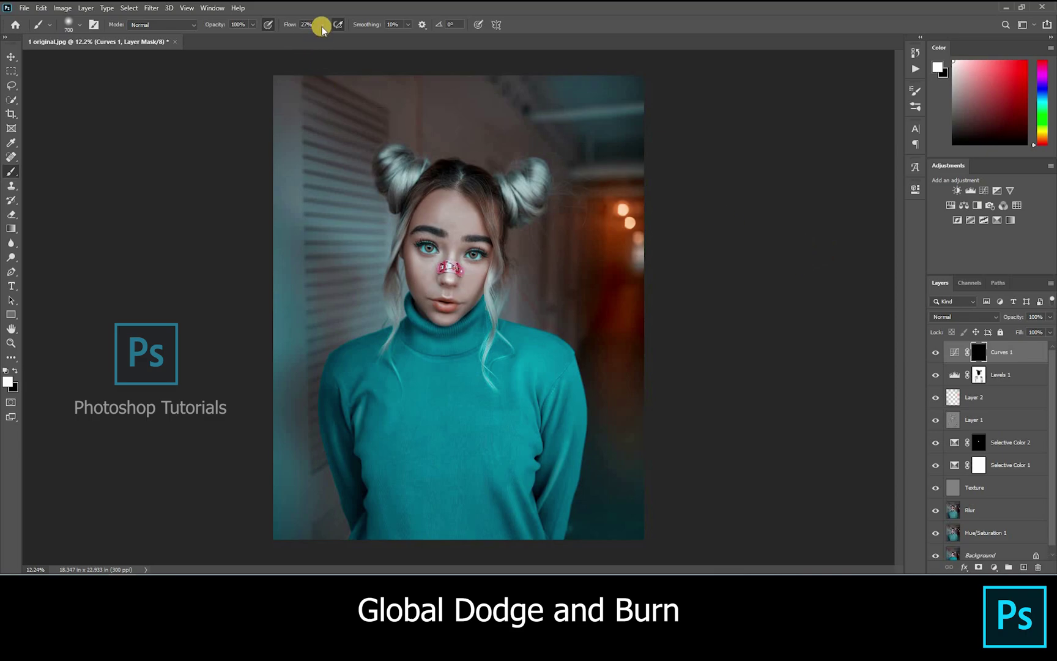
# Step: Set the brush flow to 10% and paint white highlights over the nose and lips on the Curves 1 mask
pyautogui.moveTo(313, 36); pyautogui.dragTo(311, 37)
pyautogui.moveTo(448, 239); pyautogui.dragTo(967, 348)
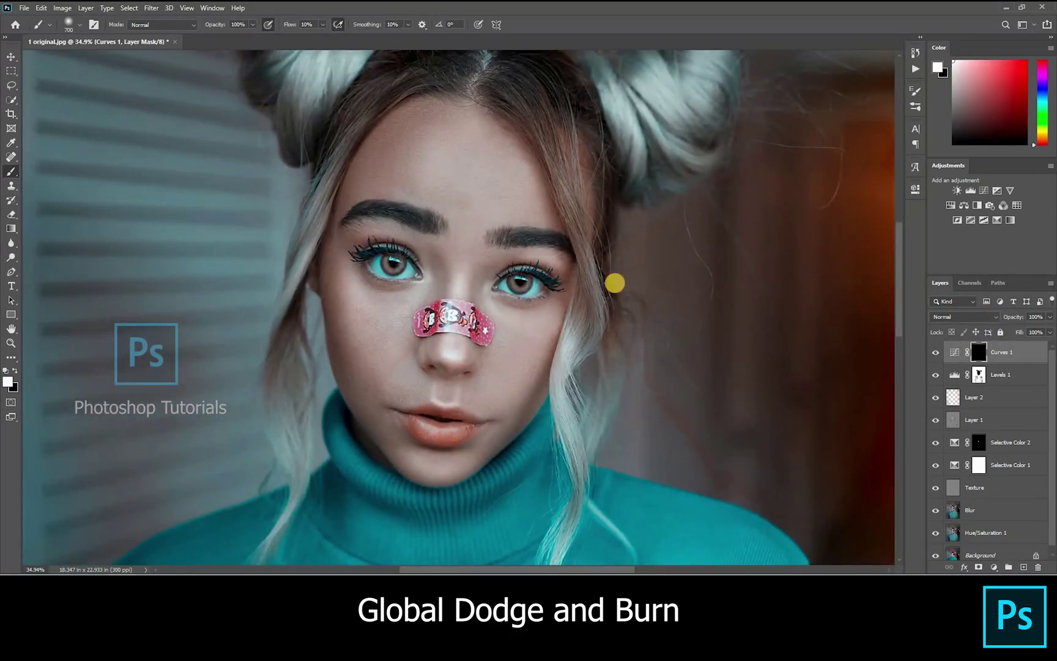
pyautogui.scroll(2, 615, 283)
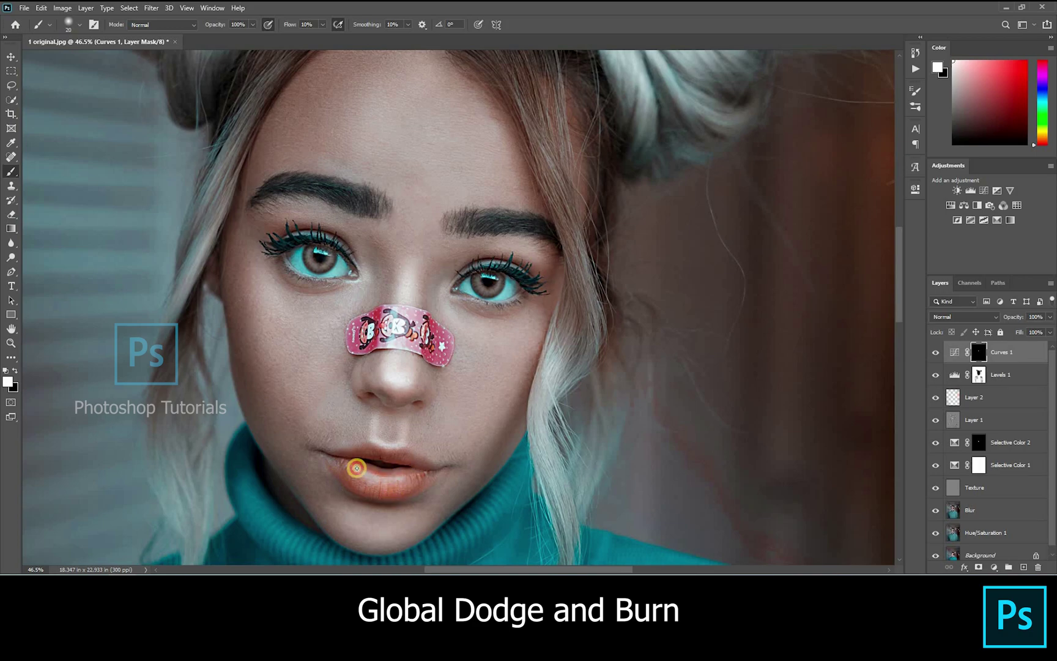
pyautogui.click(374, 489)
# Step: Brighten the inner eye corners, cheeks and forehead on the Curves 1 mask, enlarging the soft brush from 35 to 400 px
pyautogui.moveTo(503, 405); pyautogui.dragTo(555, 478)
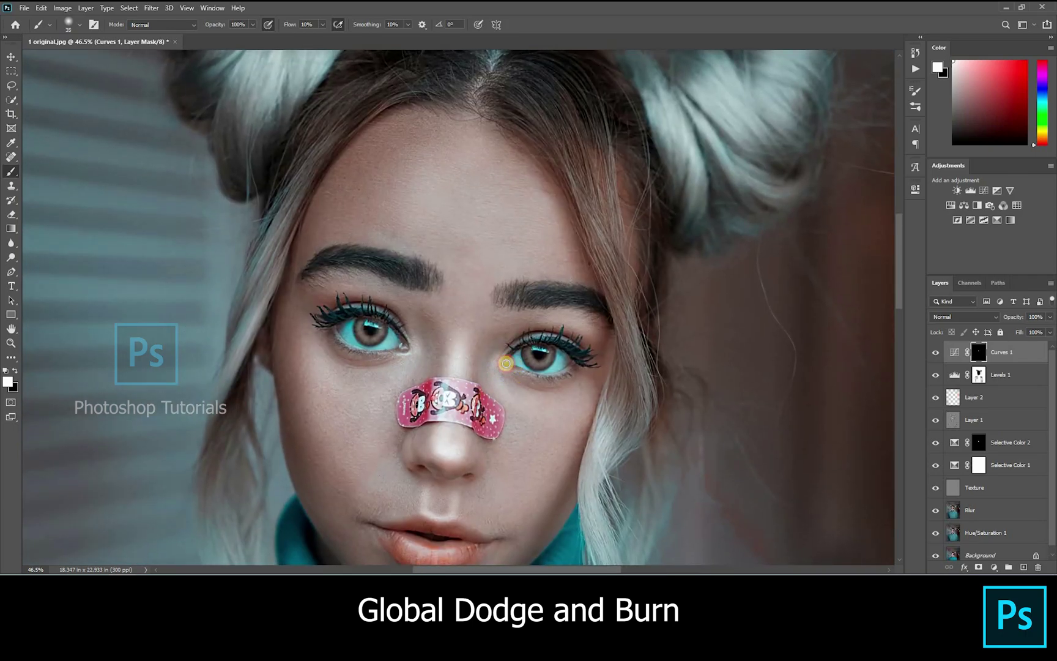
pyautogui.press(']')
pyautogui.press(']')
pyautogui.press(']')
pyautogui.press(']')
pyautogui.press(']')
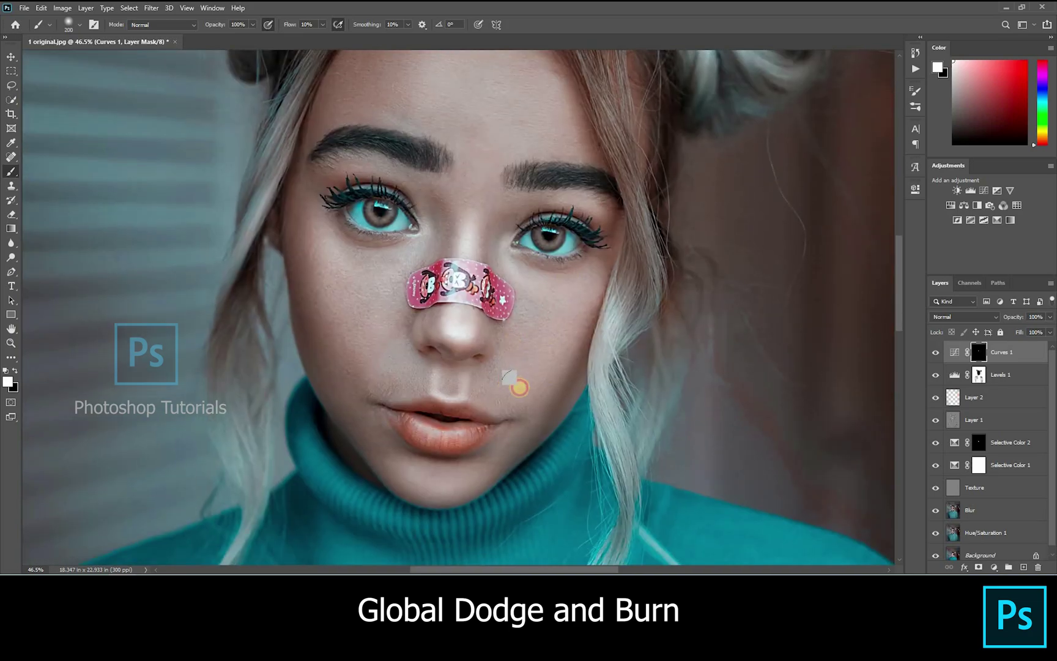
pyautogui.click(333, 239)
pyautogui.click(385, 339)
pyautogui.click(413, 356)
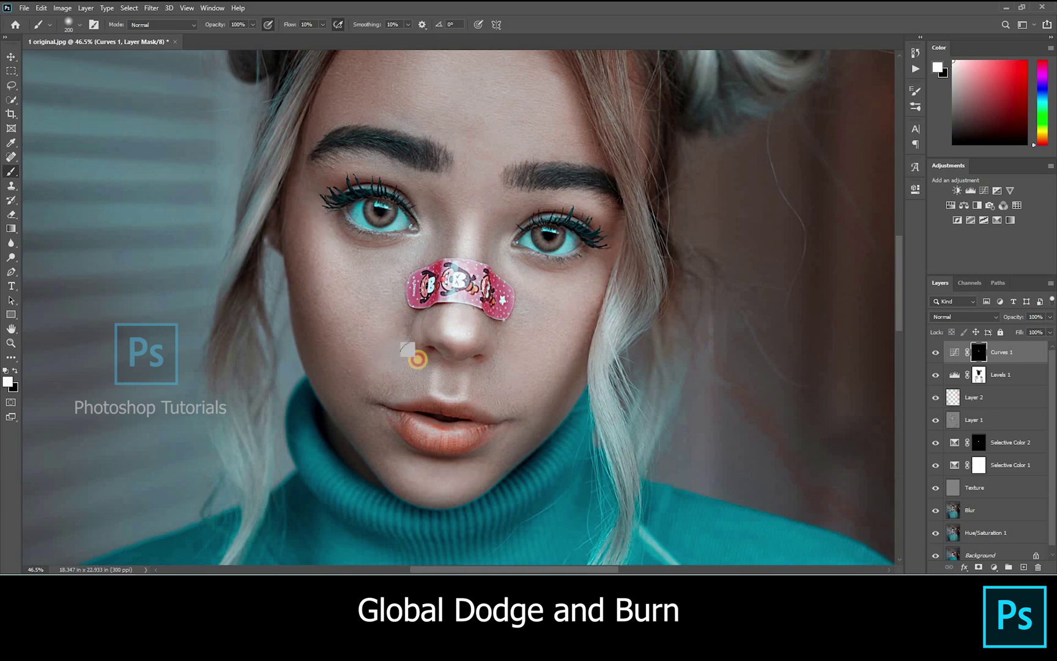
pyautogui.click(415, 318)
pyautogui.moveTo(525, 74); pyautogui.dragTo(524, 227)
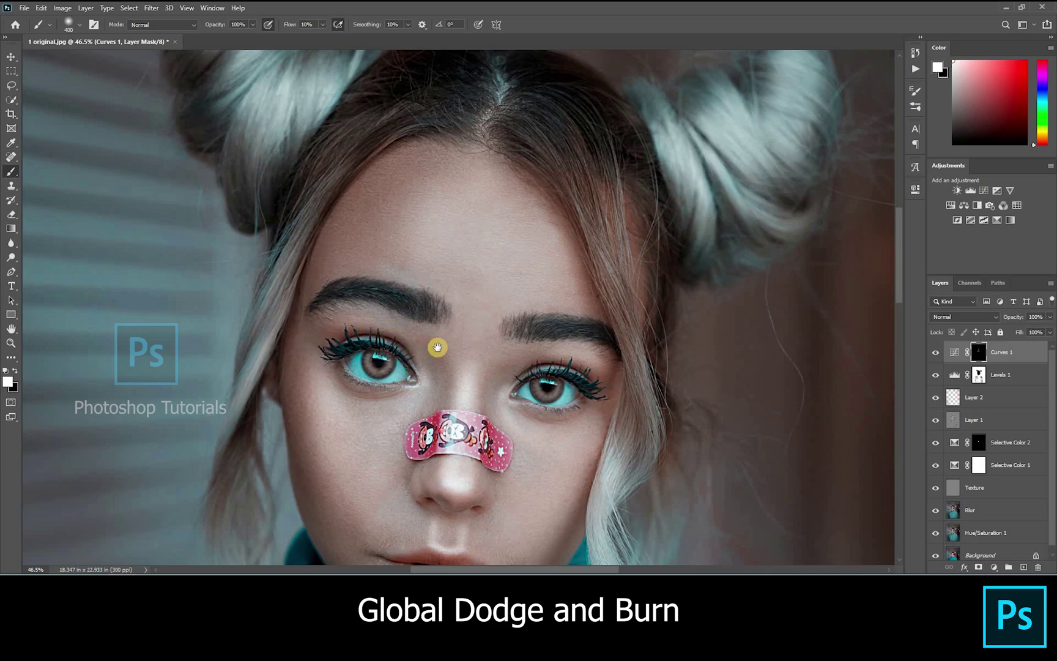
pyautogui.moveTo(384, 356); pyautogui.dragTo(367, 237)
# Step: Reduce the brush to 25 px and paint highlights into both irises on the Curves 1 mask
pyautogui.press('[')
pyautogui.press('[')
pyautogui.press('[')
pyautogui.press('[')
pyautogui.press('[')
pyautogui.press('[')
pyautogui.press('[')
pyautogui.press('[')
pyautogui.press('[')
pyautogui.press('[')
pyautogui.press('[')
pyautogui.press('[')
pyautogui.press('[')
pyautogui.press('[')
pyautogui.press('[')
pyautogui.click(359, 235)
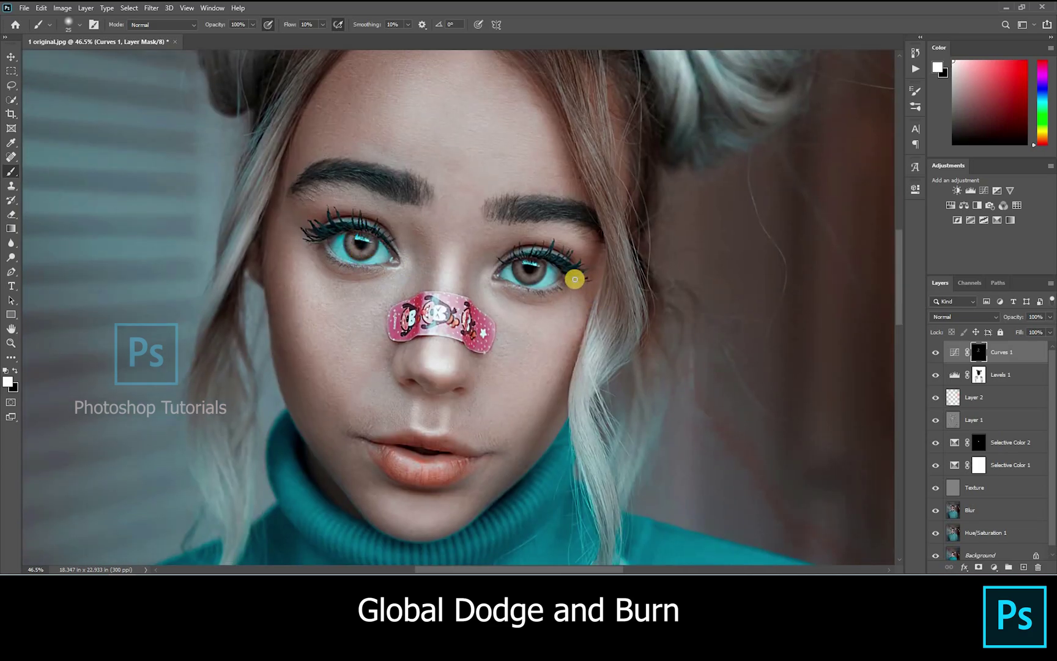
pyautogui.click(528, 260)
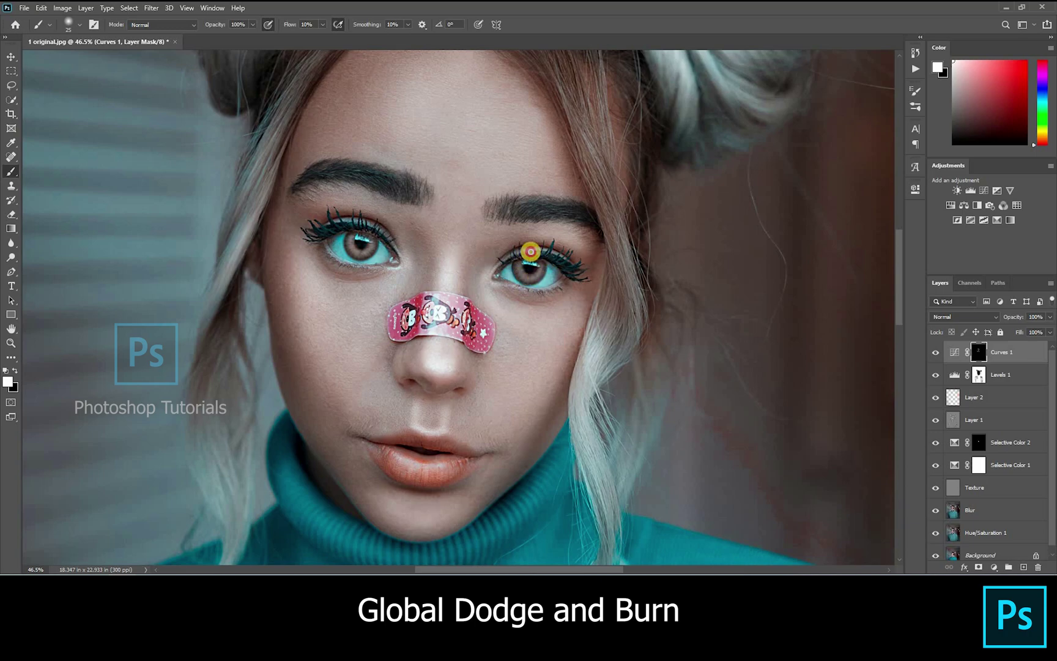
pyautogui.hotkey('ctrl', '0')
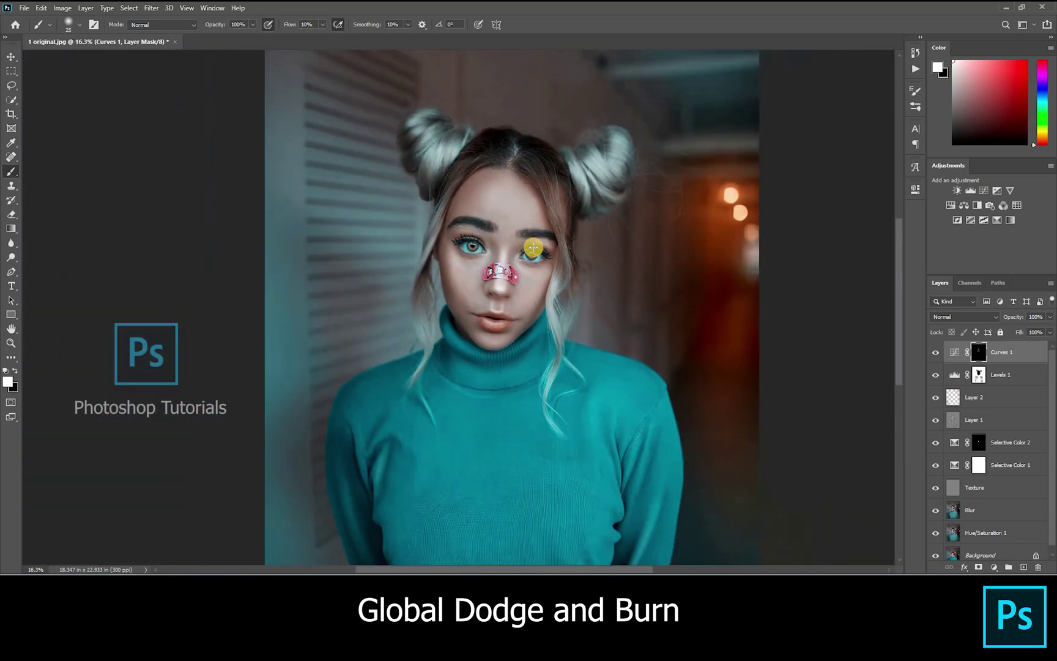
# Step: Brighten the sleeves and fabric folds of the teal sweater on the Curves 1 mask with a brush of about 80 to 90 px
pyautogui.press('[')
pyautogui.press('[')
pyautogui.press('[')
pyautogui.moveTo(409, 315)
pyautogui.mouseDown()
pyautogui.moveTo(433, 333)
pyautogui.moveTo(411, 314)
pyautogui.moveTo(455, 330)
pyautogui.moveTo(483, 304)
pyautogui.mouseUp()
pyautogui.press('[')
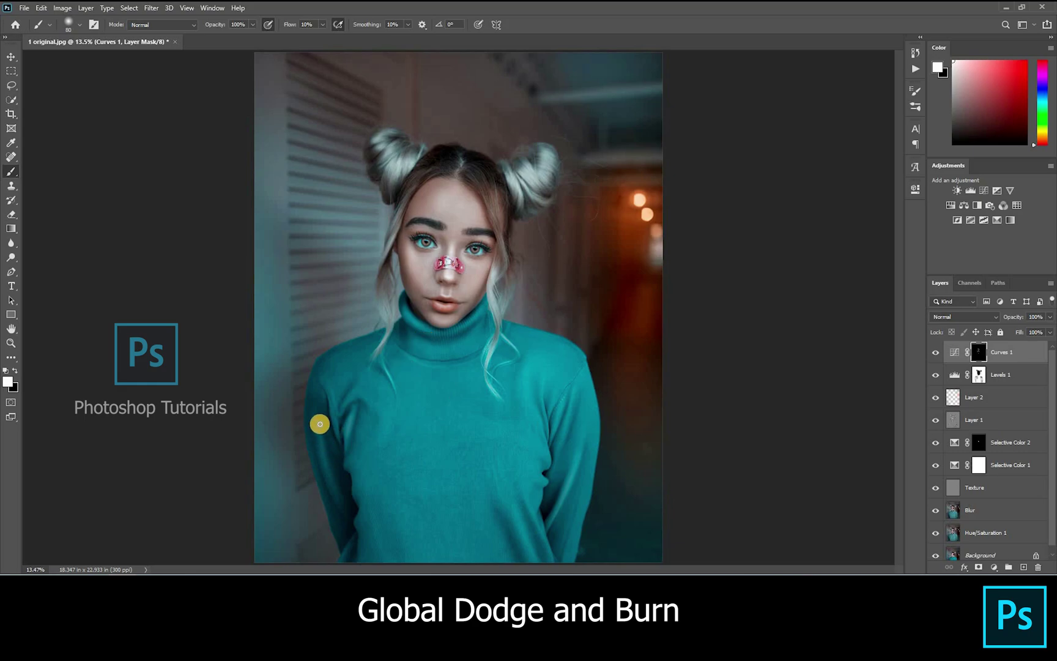
pyautogui.moveTo(319, 418); pyautogui.dragTo(379, 511)
pyautogui.moveTo(580, 440); pyautogui.dragTo(544, 514)
pyautogui.moveTo(542, 380)
pyautogui.mouseDown()
pyautogui.moveTo(552, 437)
pyautogui.moveTo(531, 382)
pyautogui.moveTo(528, 427)
pyautogui.moveTo(529, 379)
pyautogui.moveTo(561, 513)
pyautogui.moveTo(531, 554)
pyautogui.moveTo(510, 496)
pyautogui.moveTo(541, 568)
pyautogui.mouseUp()
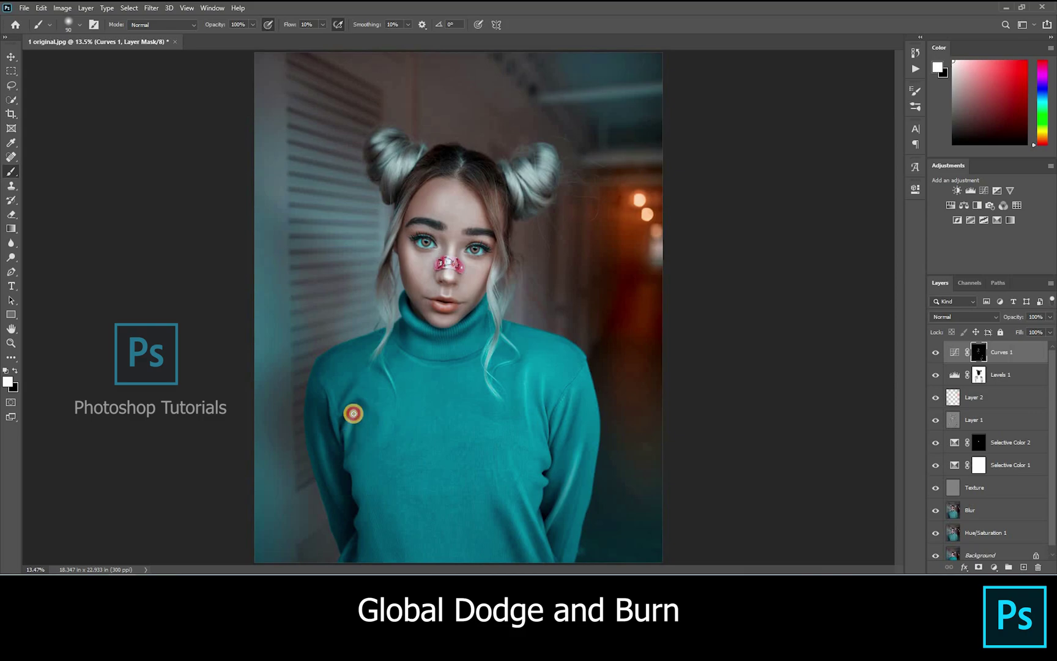
pyautogui.moveTo(340, 419)
pyautogui.mouseDown()
pyautogui.moveTo(372, 382)
pyautogui.moveTo(345, 415)
pyautogui.moveTo(362, 419)
pyautogui.moveTo(322, 415)
pyautogui.mouseUp()
pyautogui.click(366, 537)
pyautogui.scroll(5, 440, 241)
pyautogui.scroll(-2, 491, 275)
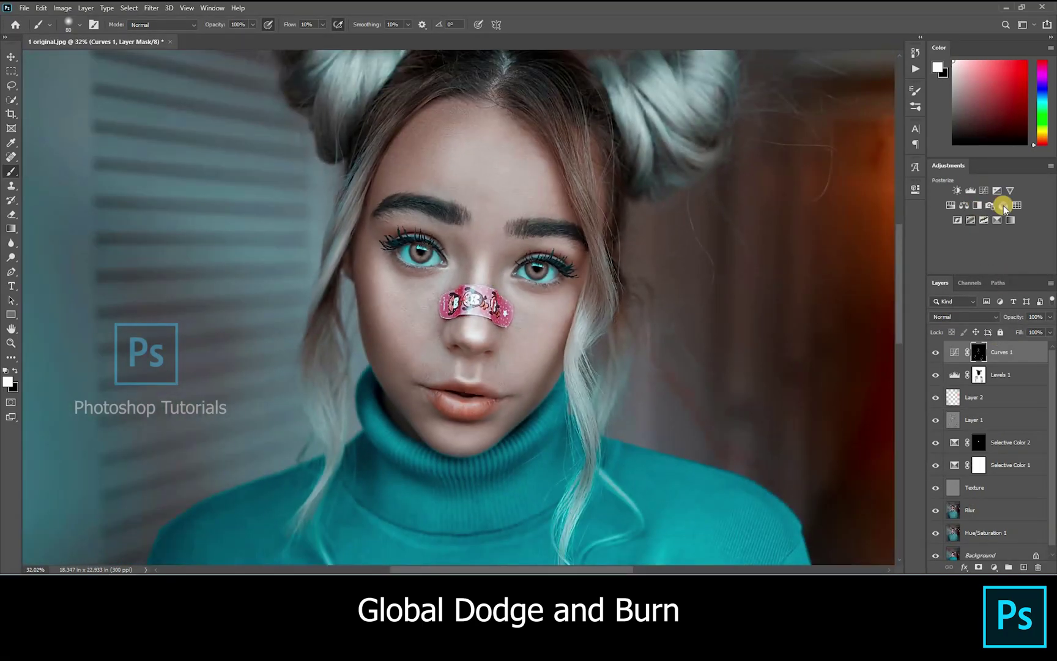
pyautogui.click(814, 241)
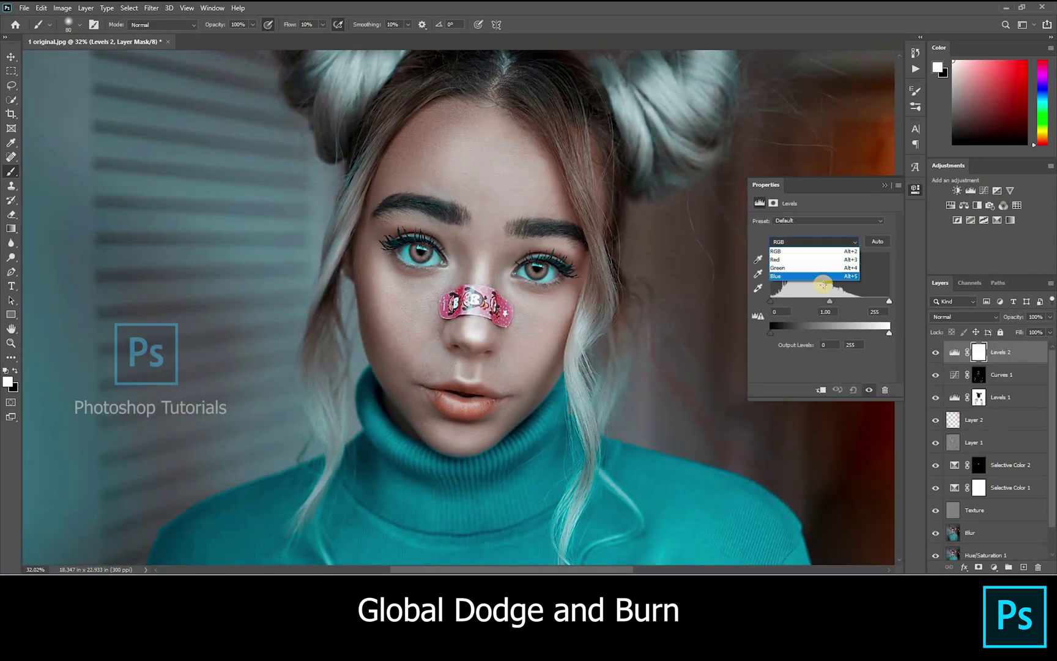
pyautogui.click(795, 276)
pyautogui.moveTo(824, 301); pyautogui.dragTo(826, 301)
pyautogui.click(886, 184)
pyautogui.hotkey('ctrl', 'z')
pyautogui.hotkey('ctrl', 'z')
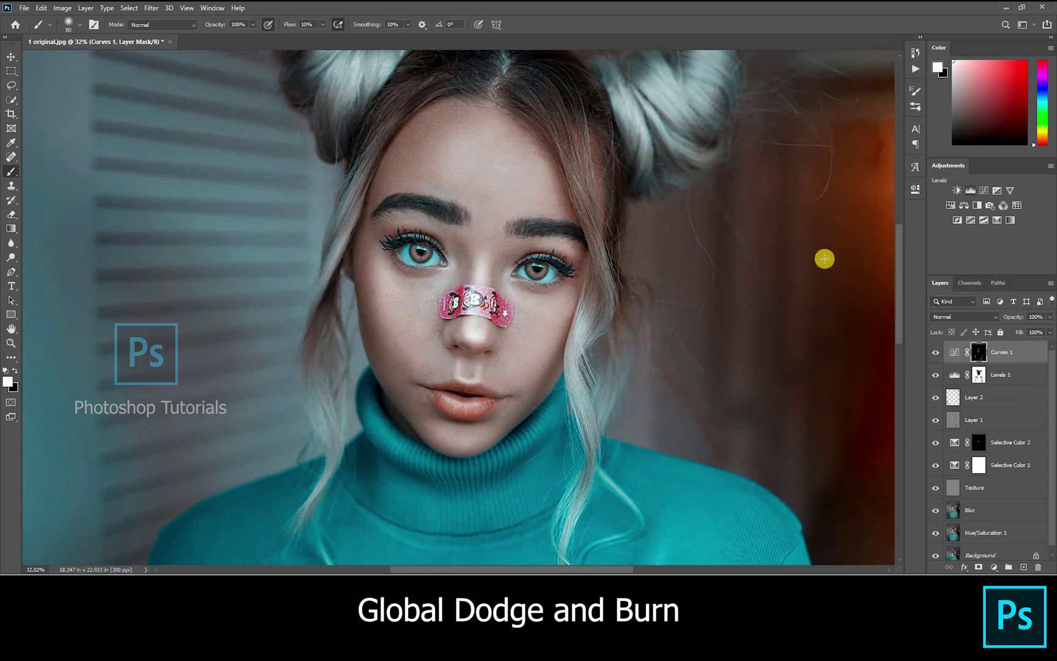
pyautogui.hotkey('ctrl', 'z')
# Step: Add a Levels adjustment layer above Curves 1 that darkens the midtones, and invert its mask to black
pyautogui.moveTo(829, 304); pyautogui.dragTo(842, 303)
pyautogui.click(886, 188)
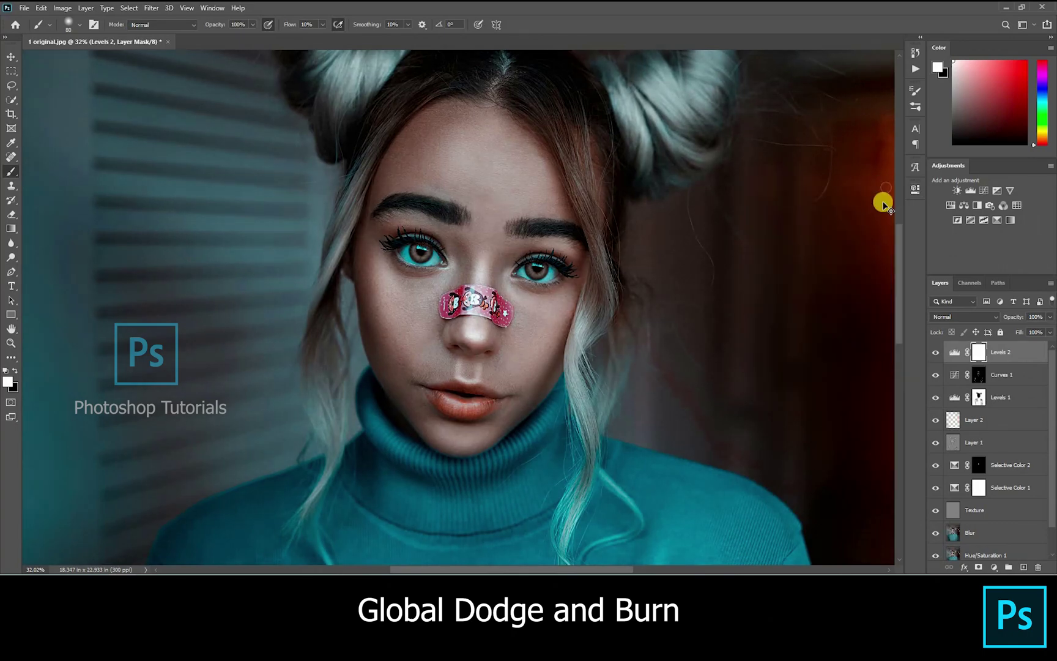
pyautogui.hotkey('ctrl', 'i')
# Step: Set the brush flow to 100%, paint white over both irises on the Levels 2 mask, and compare with the layer hidden
pyautogui.scroll(9, 497, 259)
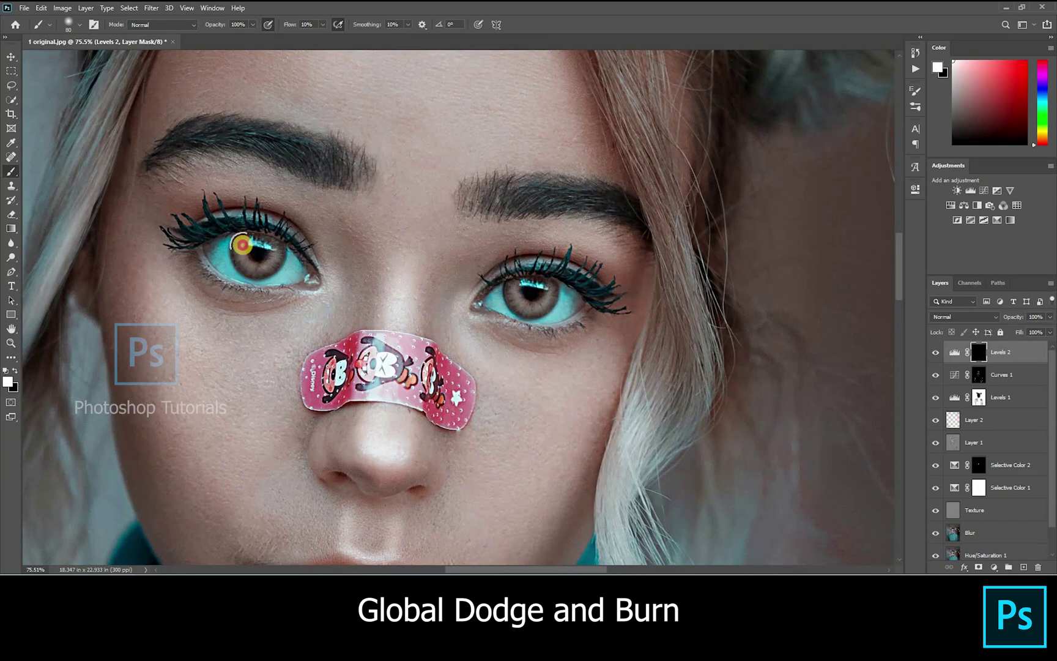
pyautogui.click(322, 24)
pyautogui.moveTo(320, 38); pyautogui.dragTo(411, 37)
pyautogui.moveTo(253, 238)
pyautogui.mouseDown()
pyautogui.moveTo(267, 258)
pyautogui.moveTo(245, 248)
pyautogui.moveTo(257, 263)
pyautogui.moveTo(268, 244)
pyautogui.mouseUp()
pyautogui.moveTo(525, 289)
pyautogui.mouseDown()
pyautogui.moveTo(559, 303)
pyautogui.moveTo(526, 293)
pyautogui.mouseUp()
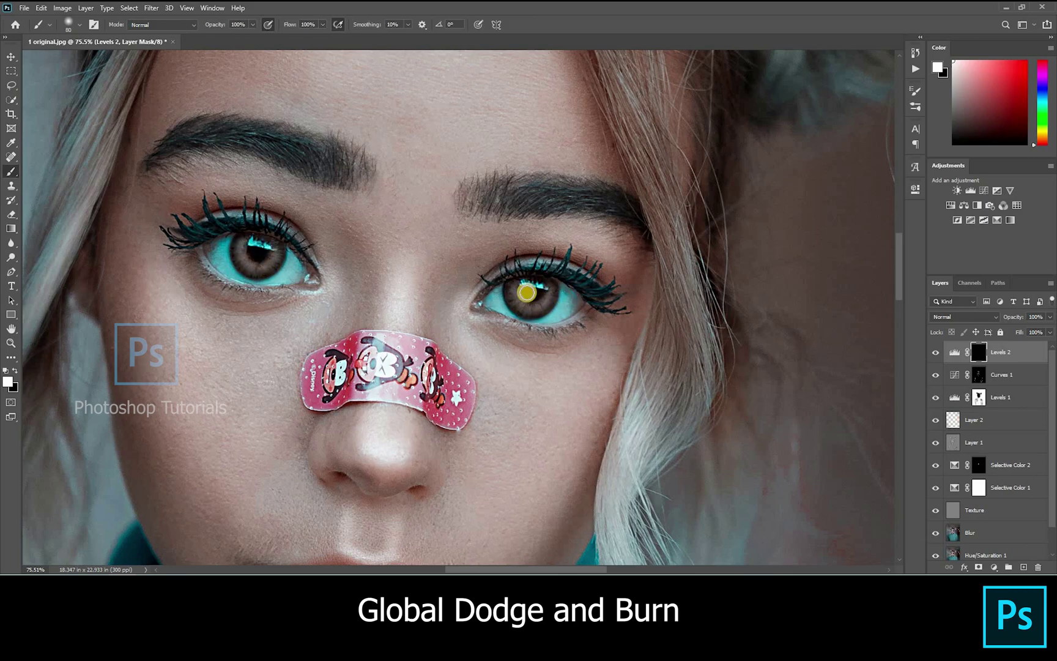
pyautogui.press('x')
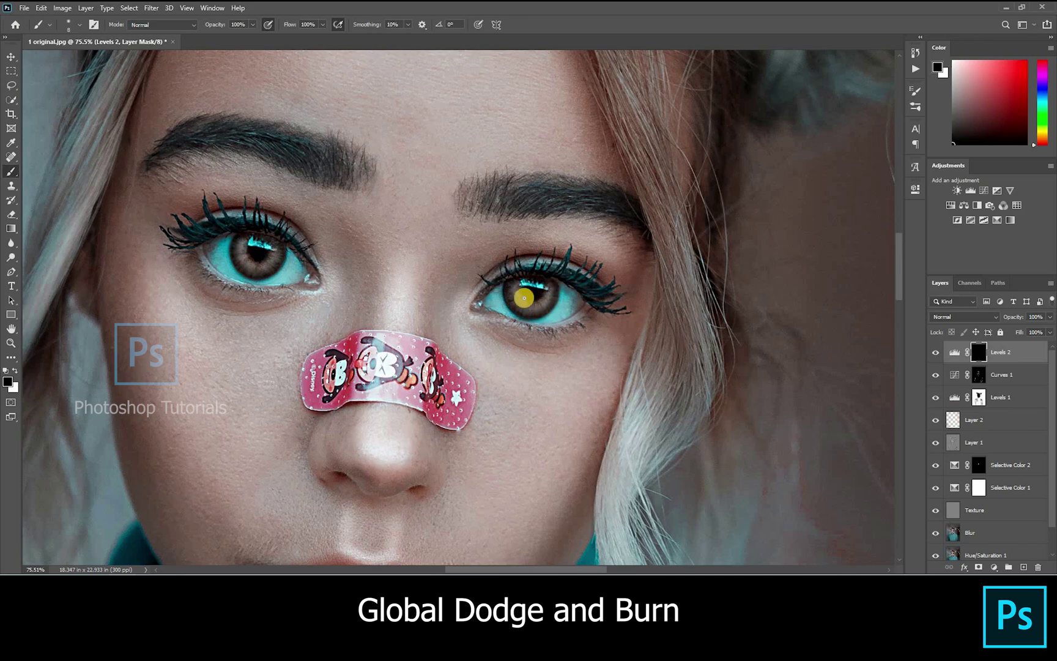
pyautogui.hotkey('ctrl', '0')
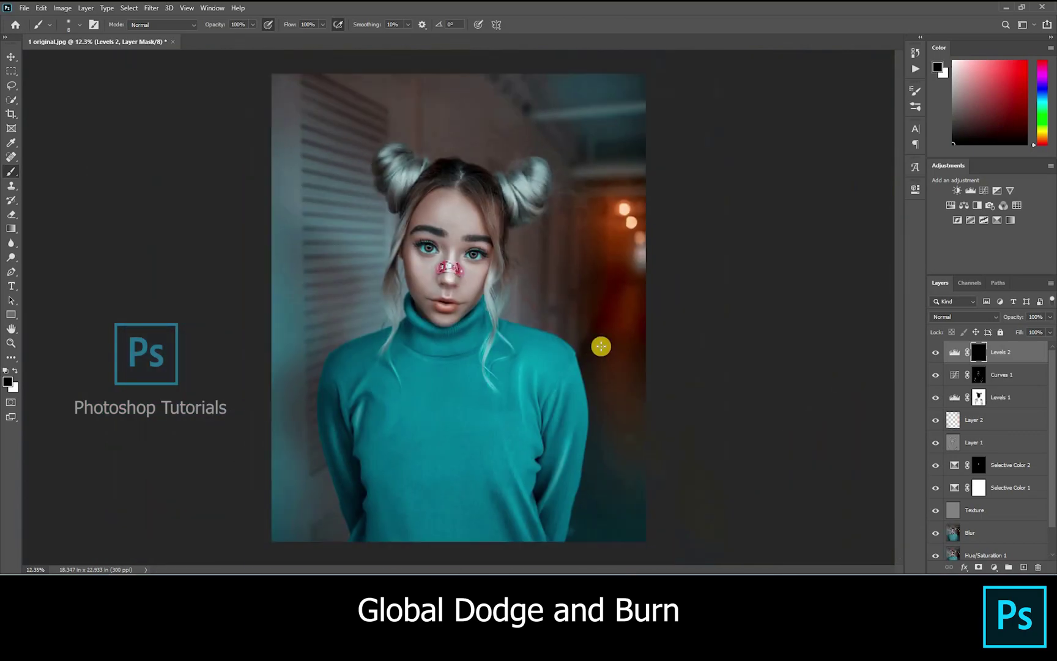
pyautogui.click(937, 353)
pyautogui.click(937, 352)
# Step: Add a darkening Curves adjustment layer with the midtone point at about input 145, output 111, and invert its mask to black
pyautogui.click(983, 190)
pyautogui.moveTo(837, 297); pyautogui.dragTo(837, 307)
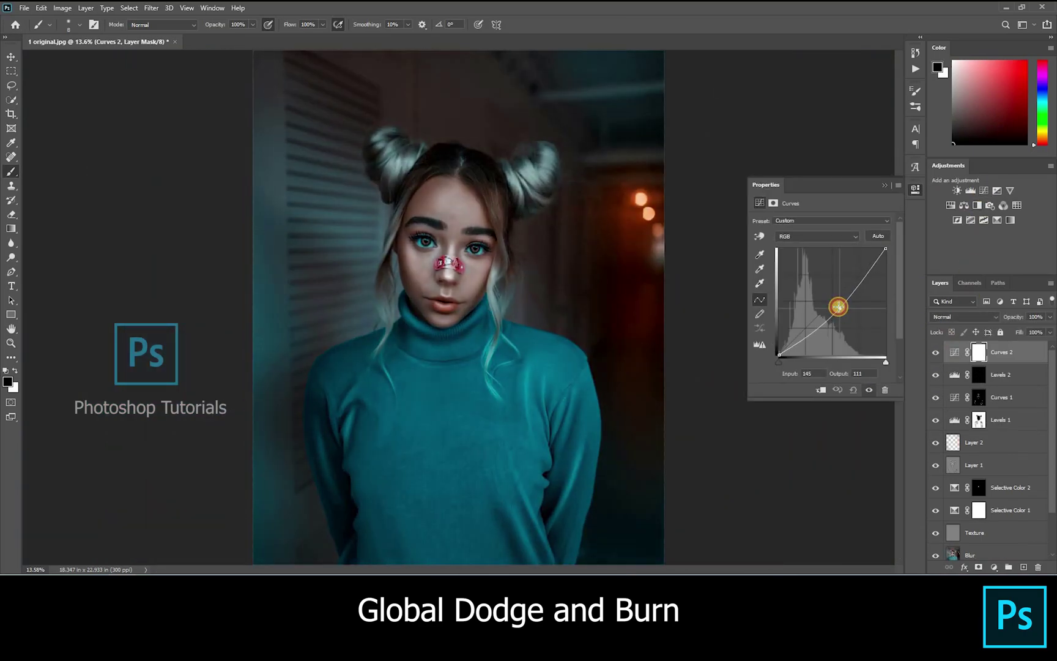
pyautogui.click(886, 190)
pyautogui.hotkey('ctrl', 'i')
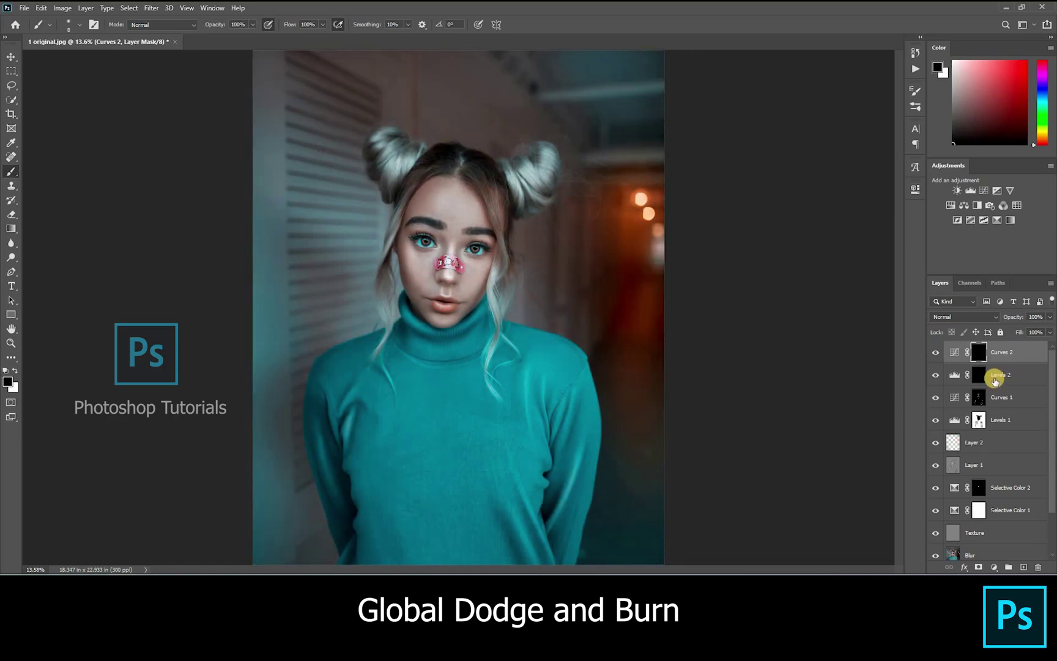
# Step: On the Curves 1 mask, brighten the left hair bun with a white 35 px brush at 16% flow
pyautogui.click(994, 397)
pyautogui.scroll(5, 408, 136)
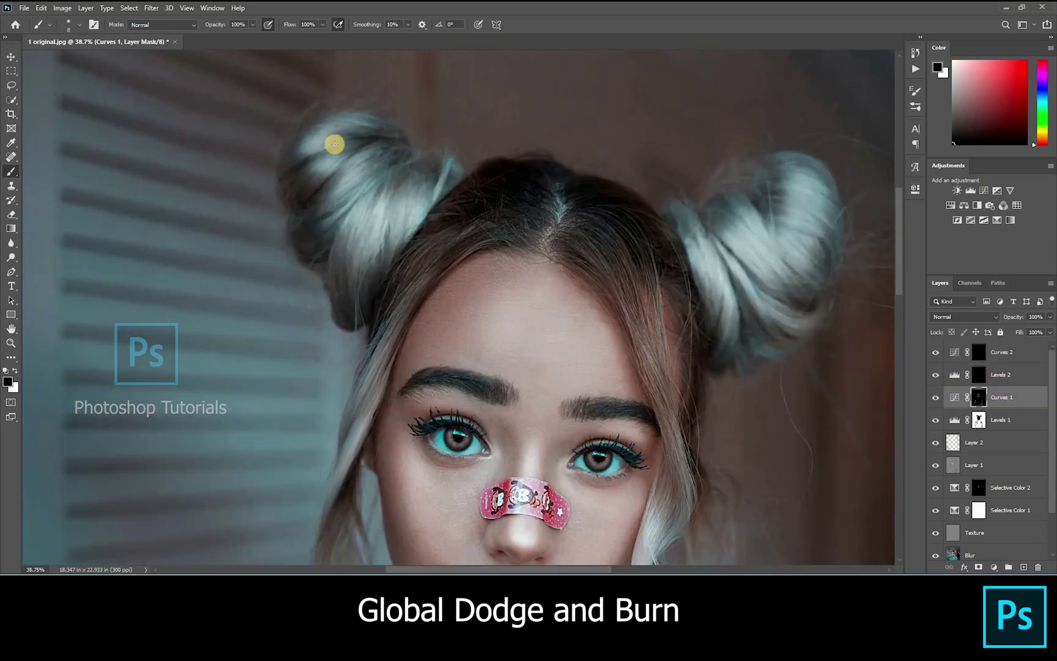
pyautogui.moveTo(310, 142); pyautogui.dragTo(299, 180)
pyautogui.press('x')
pyautogui.press('[')
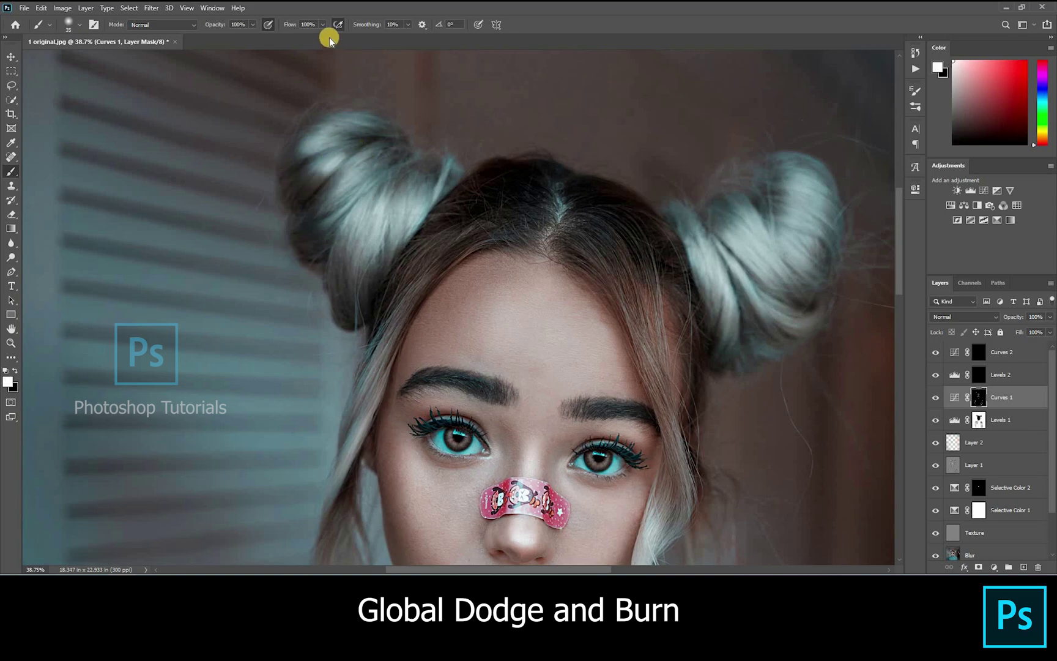
pyautogui.hotkey('shift', '1')
pyautogui.hotkey('shift', '6')
pyautogui.scroll(1, 367, 165)
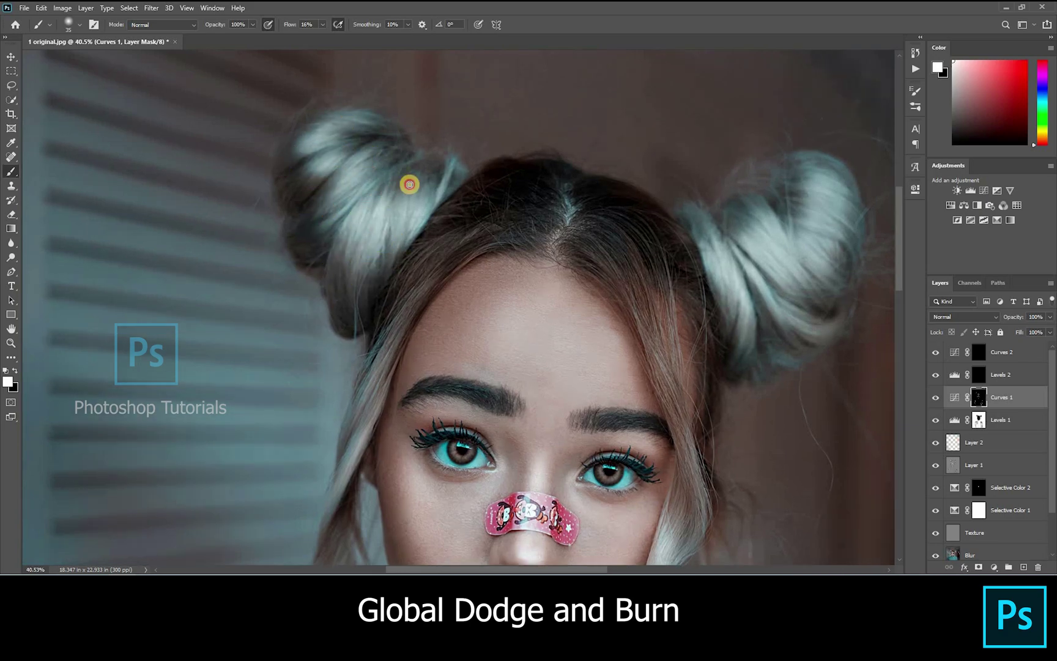
pyautogui.moveTo(415, 284); pyautogui.dragTo(361, 273)
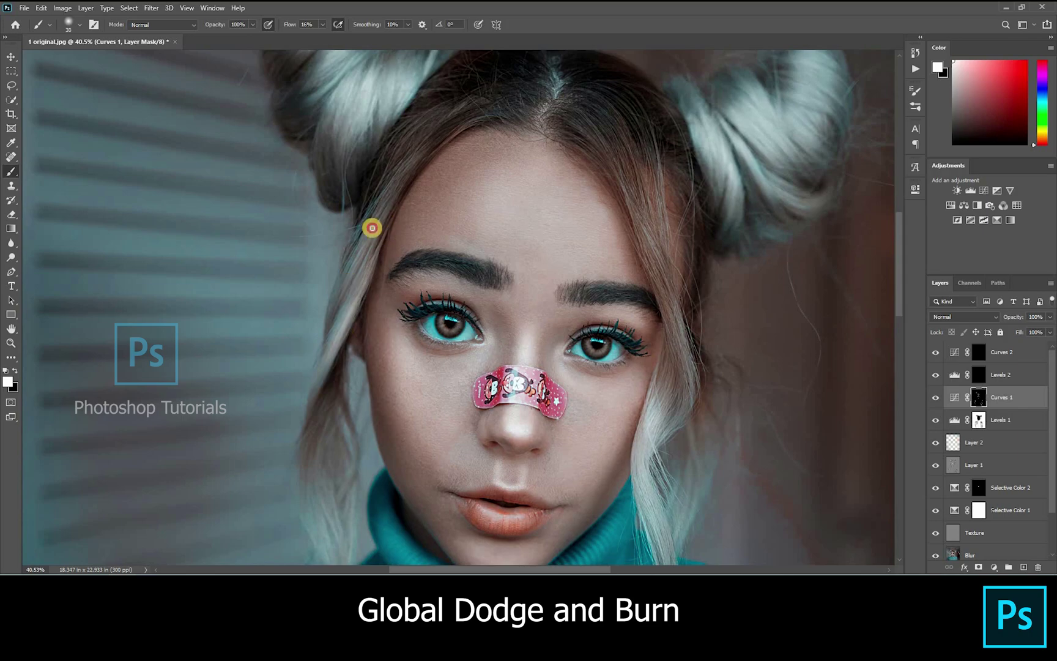
# Step: Paint highlights along the loose hair strands framing the face and over the right hair bun on the Curves 1 mask
pyautogui.moveTo(634, 210); pyautogui.dragTo(538, 327)
pyautogui.moveTo(564, 388); pyautogui.dragTo(511, 267)
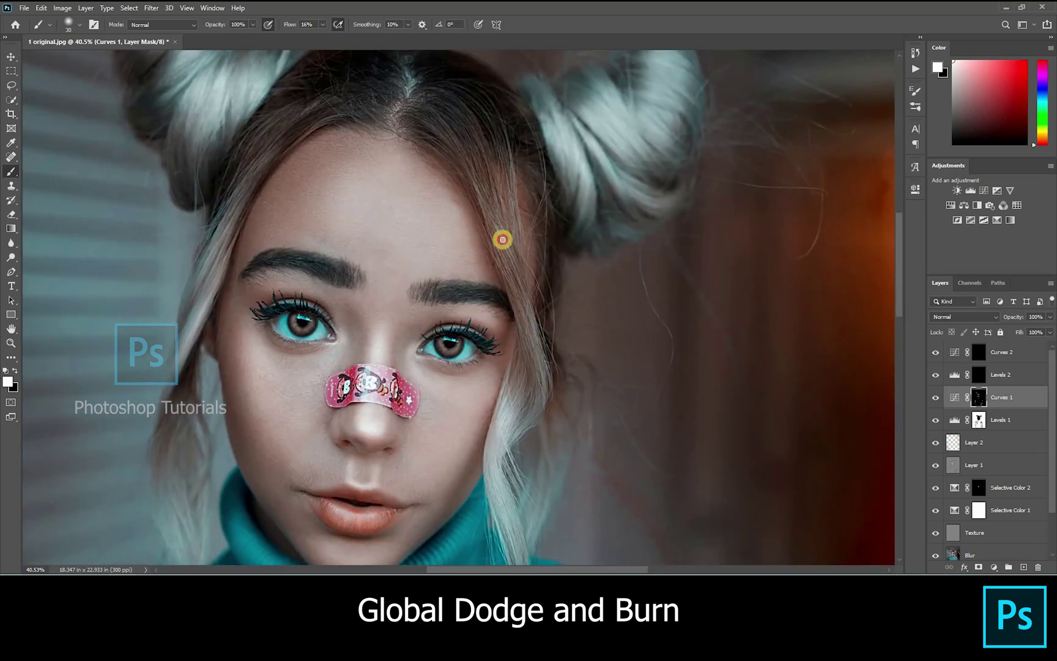
pyautogui.moveTo(493, 455); pyautogui.dragTo(480, 290)
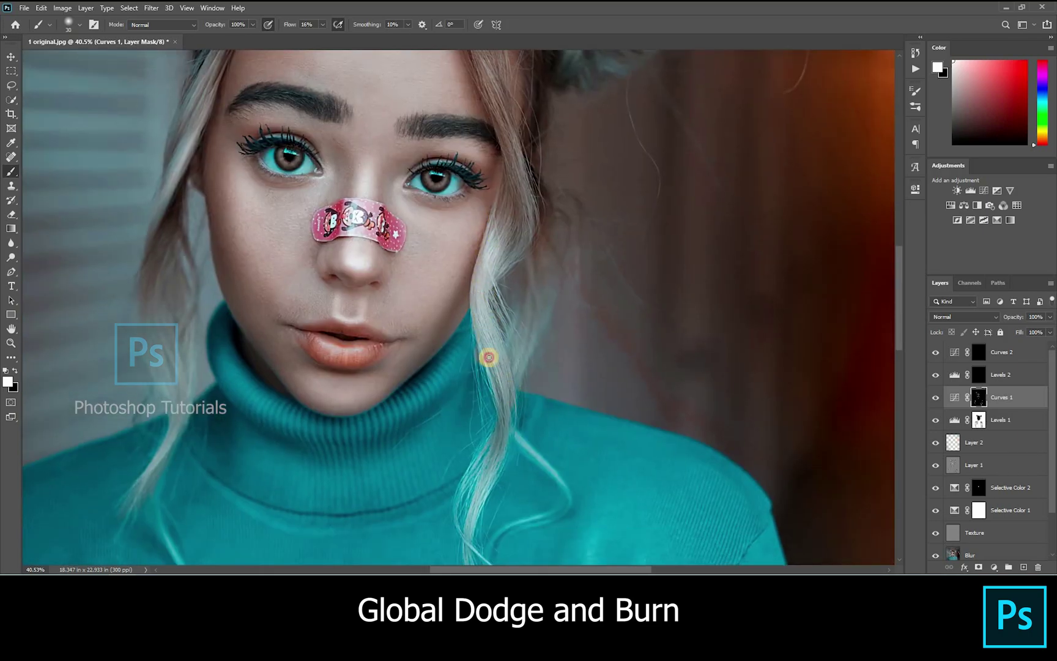
pyautogui.scroll(-3, 479, 238)
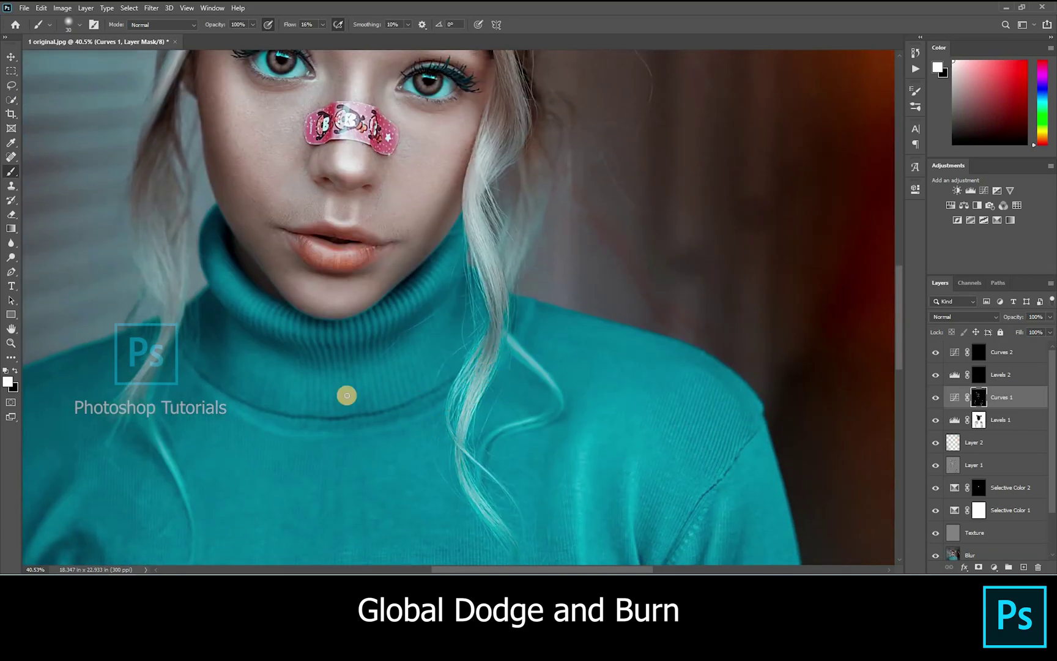
pyautogui.scroll(12, 488, 355)
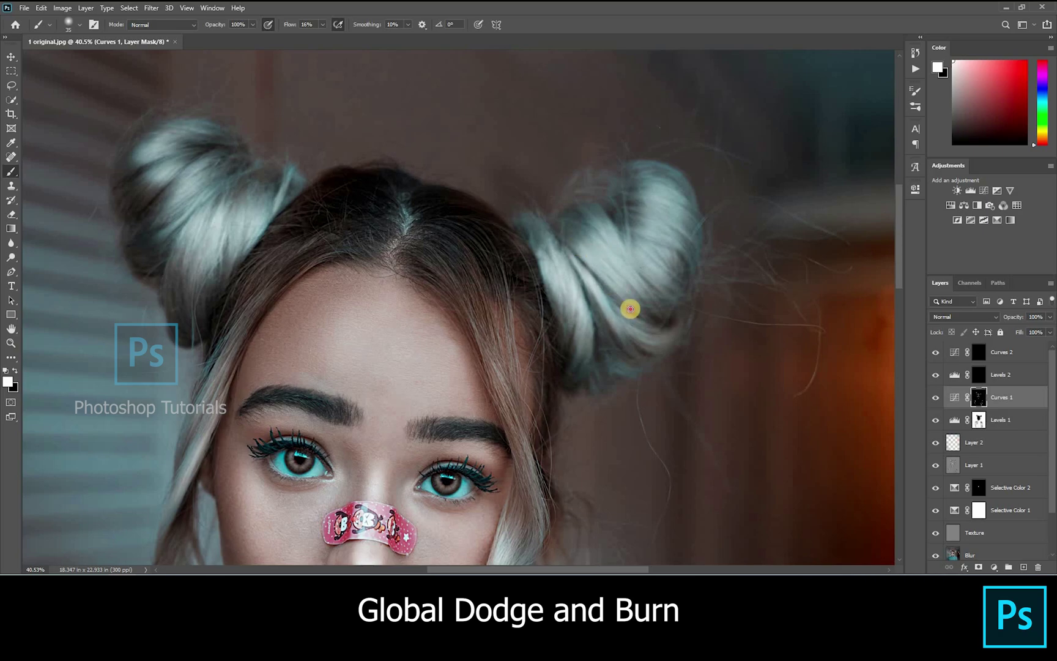
pyautogui.moveTo(670, 284)
pyautogui.mouseDown()
pyautogui.moveTo(646, 231)
pyautogui.moveTo(656, 215)
pyautogui.moveTo(681, 244)
pyautogui.moveTo(648, 195)
pyautogui.moveTo(690, 218)
pyautogui.mouseUp()
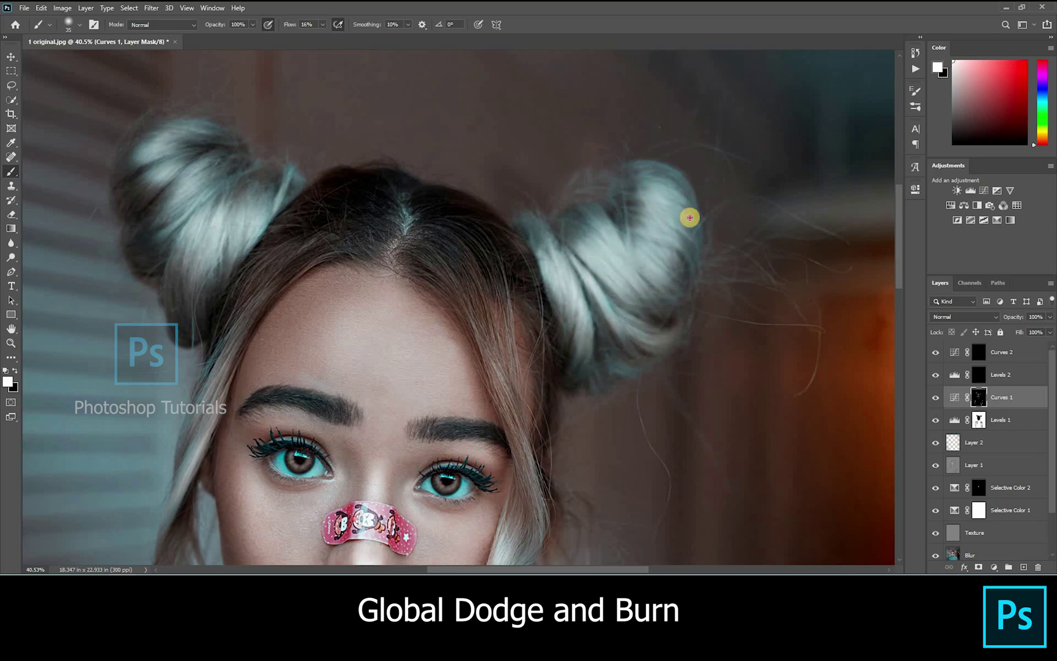
# Step: On the Curves 2 mask, paint white over the shadow areas of both hair buns with a larger soft brush to darken them
pyautogui.click(1009, 354)
pyautogui.press(']')
pyautogui.press(']')
pyautogui.moveTo(596, 291)
pyautogui.mouseDown()
pyautogui.moveTo(576, 296)
pyautogui.moveTo(594, 375)
pyautogui.moveTo(590, 272)
pyautogui.moveTo(657, 301)
pyautogui.mouseUp()
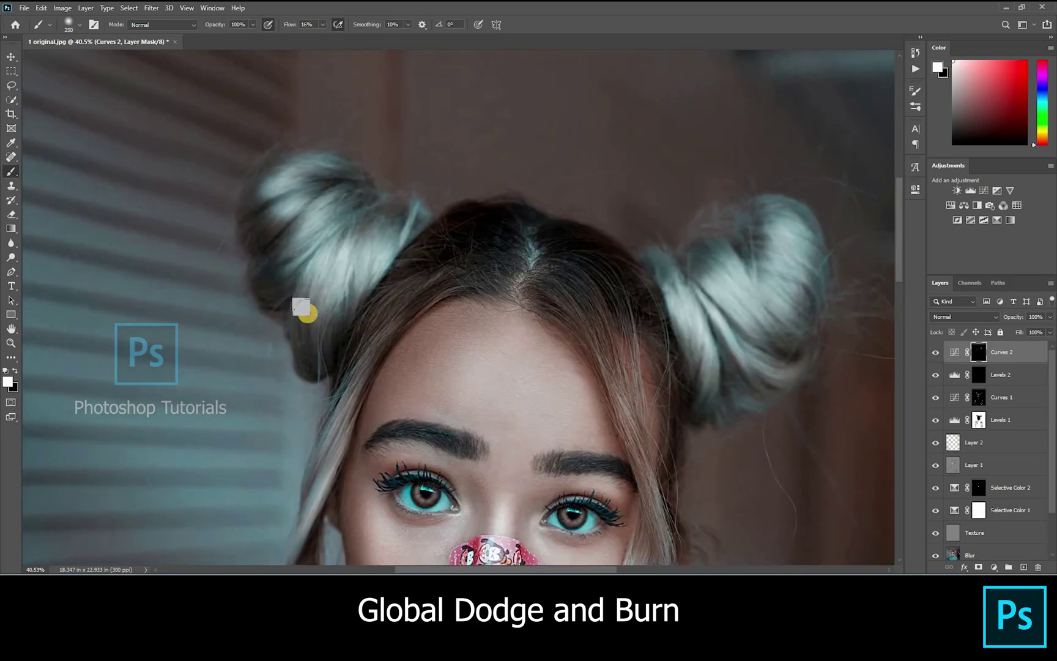
pyautogui.press('[')
pyautogui.press('[')
pyautogui.press('[')
pyautogui.moveTo(328, 274)
pyautogui.mouseDown()
pyautogui.moveTo(367, 251)
pyautogui.moveTo(360, 175)
pyautogui.moveTo(255, 225)
pyautogui.mouseUp()
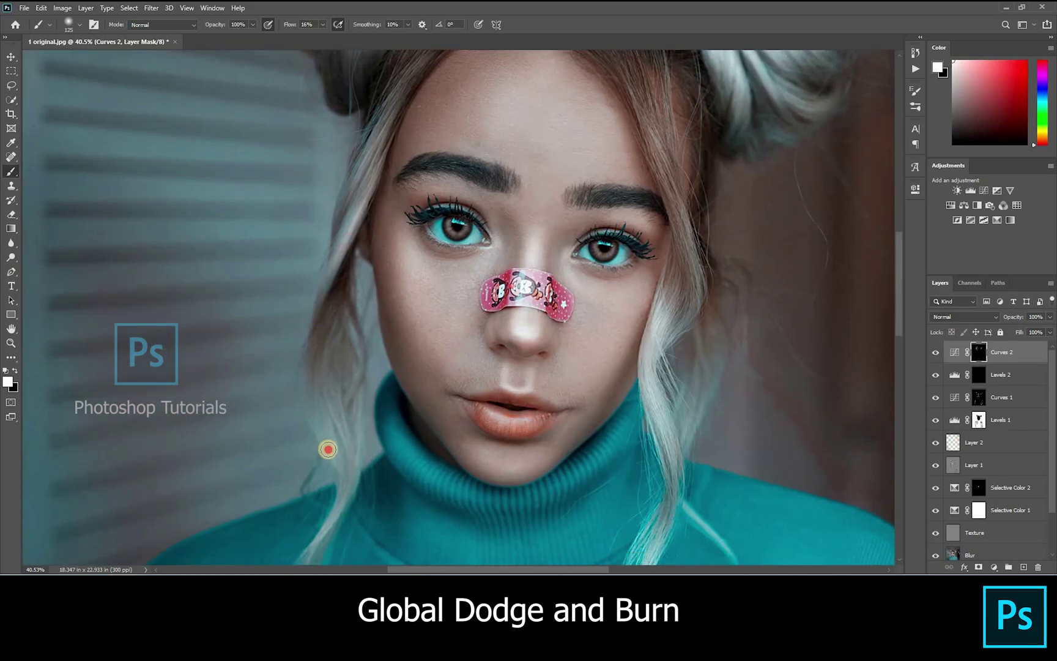
# Step: Darken the shadows along the loose hair strands on both sides of the face on the Curves 2 mask, using progressively smaller brushes
pyautogui.moveTo(328, 449)
pyautogui.mouseDown()
pyautogui.moveTo(327, 461)
pyautogui.moveTo(352, 306)
pyautogui.mouseUp()
pyautogui.press('[')
pyautogui.press('[')
pyautogui.moveTo(632, 307)
pyautogui.mouseDown()
pyautogui.moveTo(517, 243)
pyautogui.moveTo(467, 348)
pyautogui.mouseUp()
pyautogui.press('[')
pyautogui.press('[')
pyautogui.press('[')
pyautogui.moveTo(521, 149)
pyautogui.mouseDown()
pyautogui.moveTo(508, 221)
pyautogui.moveTo(499, 69)
pyautogui.mouseUp()
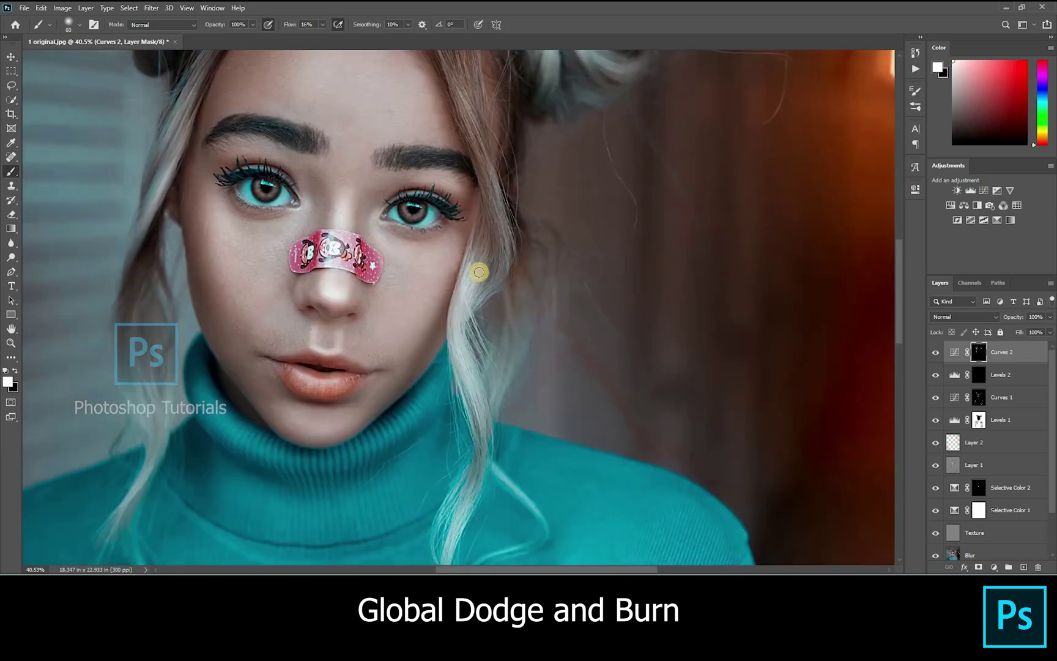
# Step: Darken the sides of the nose bridge and the areas around the eyes on the Curves 2 mask with a 45 to 60 px brush
pyautogui.press(']')
pyautogui.click(374, 215)
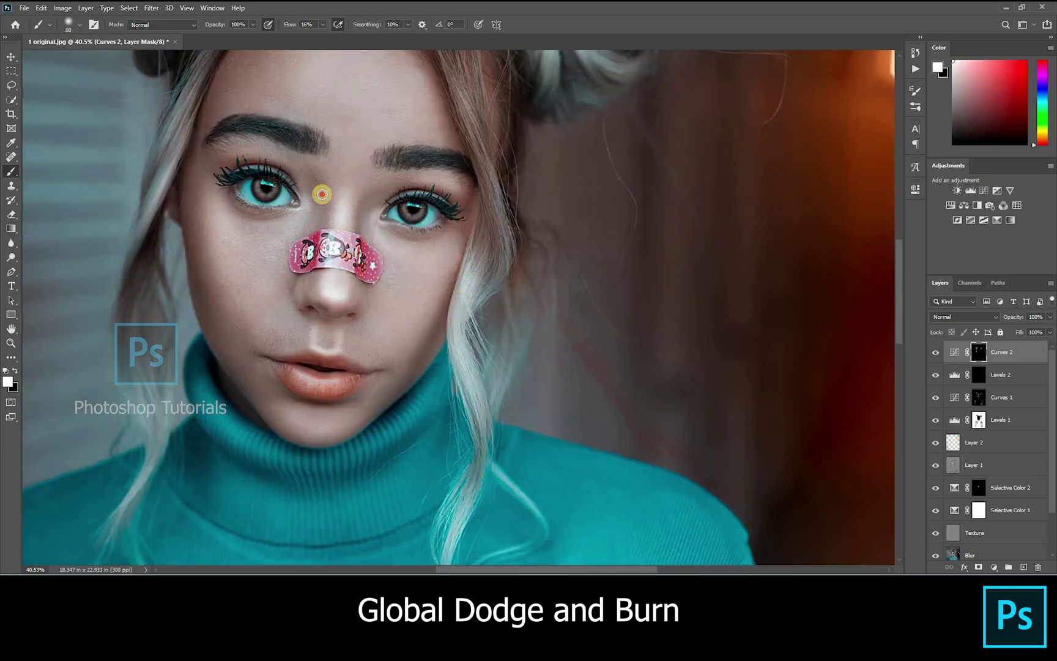
pyautogui.moveTo(347, 313)
pyautogui.mouseDown()
pyautogui.moveTo(309, 274)
pyautogui.moveTo(321, 303)
pyautogui.moveTo(368, 213)
pyautogui.moveTo(414, 175)
pyautogui.moveTo(249, 161)
pyautogui.moveTo(229, 176)
pyautogui.mouseUp()
pyautogui.press('[')
pyautogui.press('[')
pyautogui.click(415, 200)
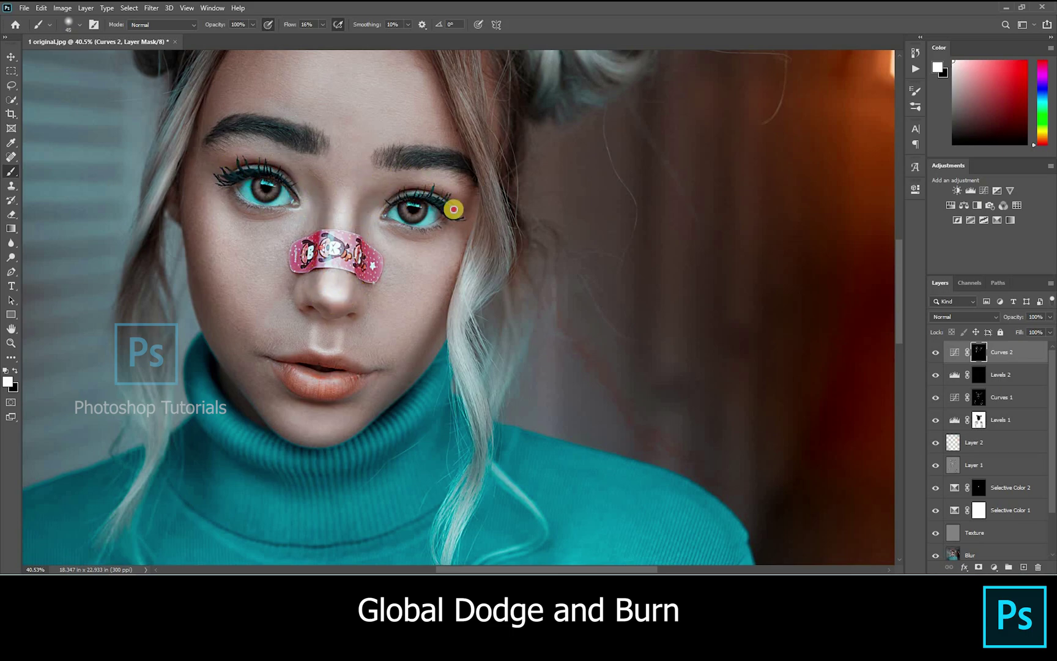
# Step: Darken the chin, right jawline and right hair strand on the Curves 2 mask, and fit the whole portrait in view
pyautogui.press(']')
pyautogui.press(']')
pyautogui.press(']')
pyautogui.click(368, 415)
pyautogui.moveTo(400, 398); pyautogui.dragTo(434, 299)
pyautogui.press('[')
pyautogui.moveTo(504, 294)
pyautogui.mouseDown()
pyautogui.moveTo(501, 442)
pyautogui.moveTo(492, 427)
pyautogui.mouseUp()
pyautogui.scroll(-5, 438, 425)
pyautogui.hotkey('ctrl', '0')
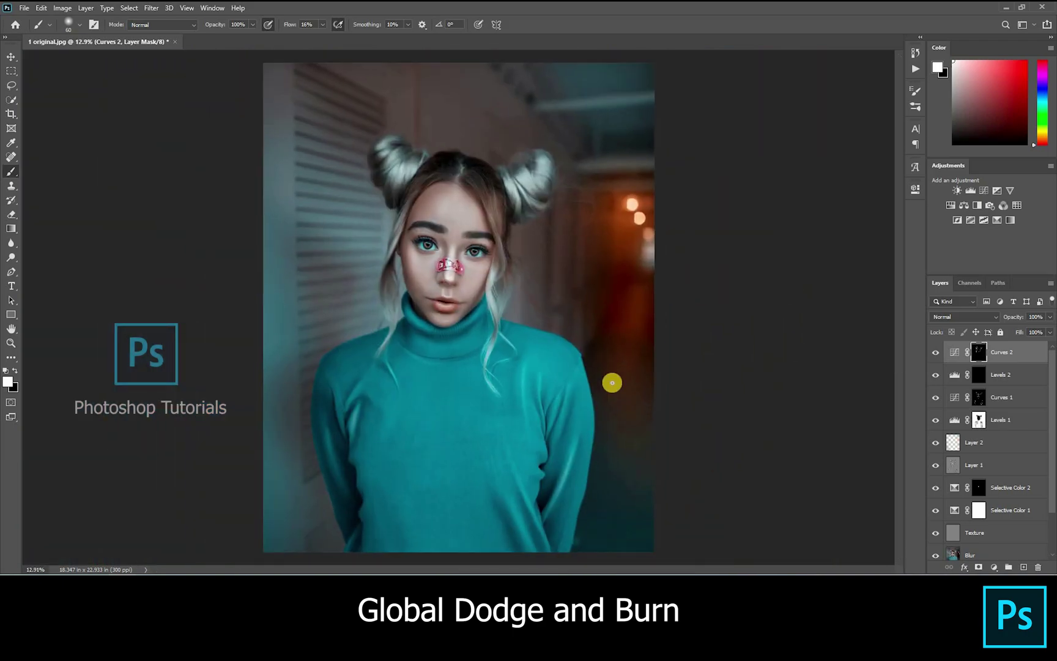